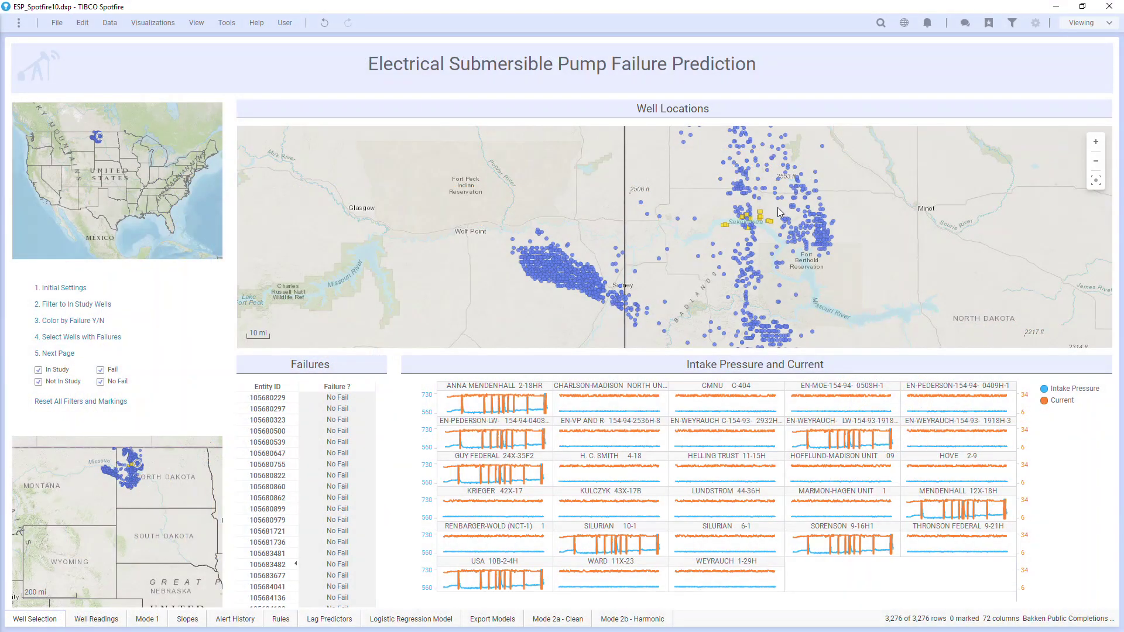
Step: Filter to in-study wells, colour by failure status, and mark the eight failed wells in the Failures table
mouse_move(758, 223)
left_click(95, 305)
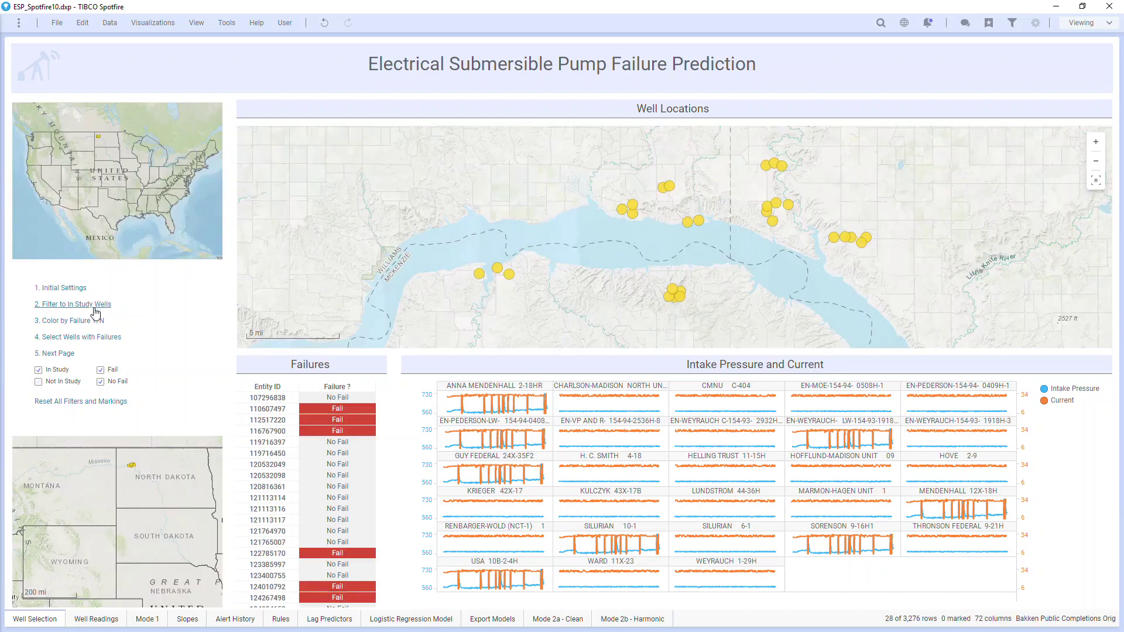
left_click(94, 322)
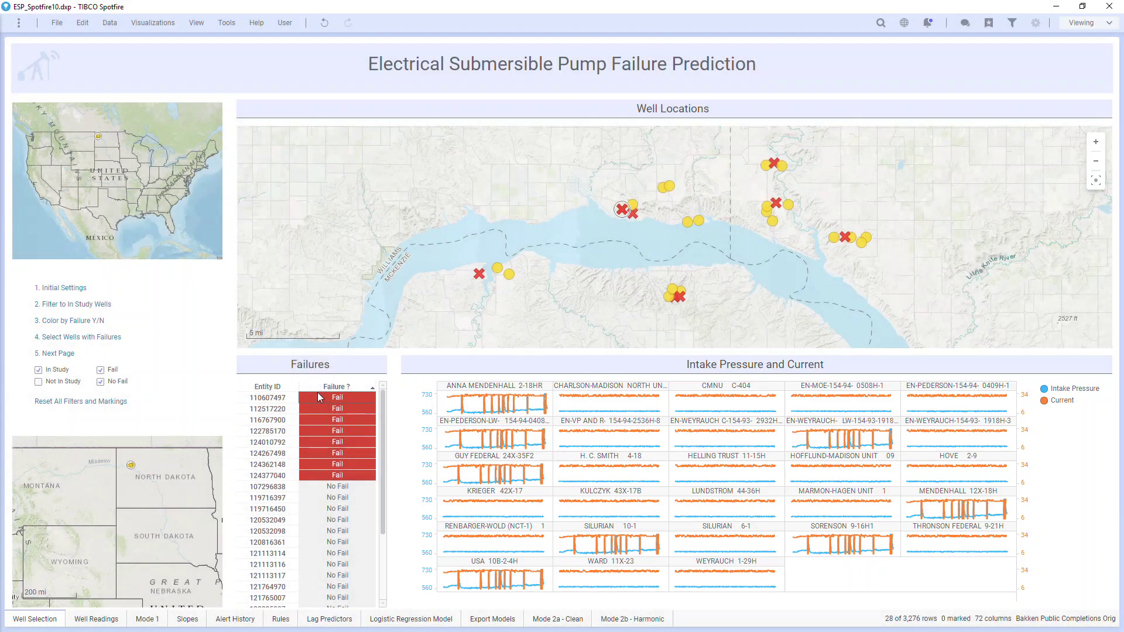
left_click(318, 398)
left_click_drag(319, 451, 320, 476)
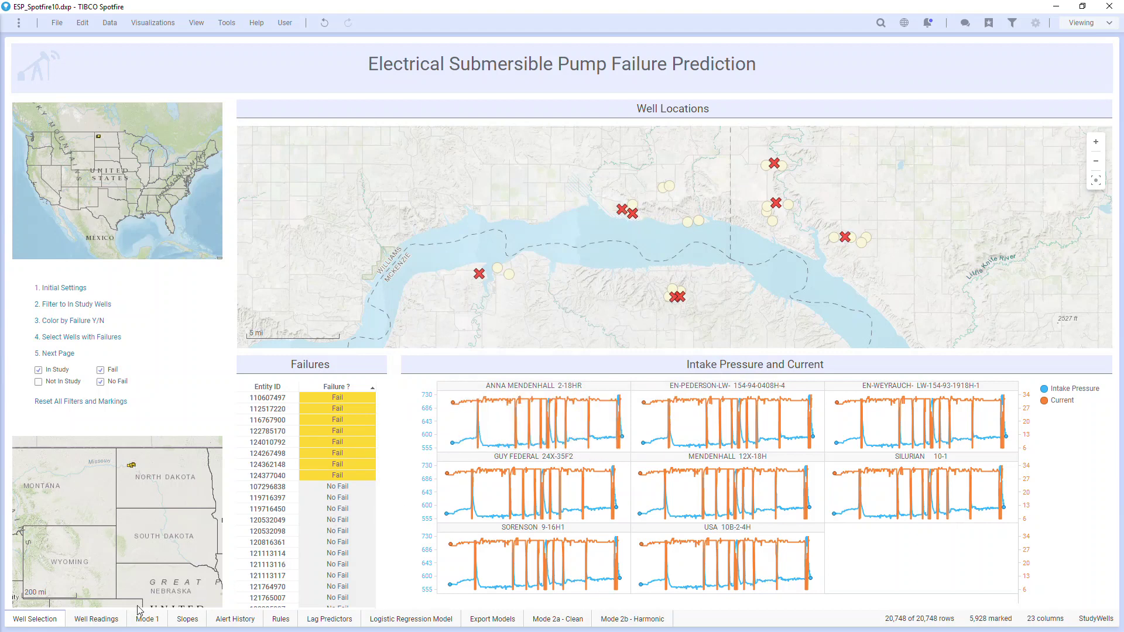
Step: On Well Readings, filter to Mountrail and Williams counties and view the H. C. SMITH 4-18 well
left_click(111, 620)
left_click(111, 183)
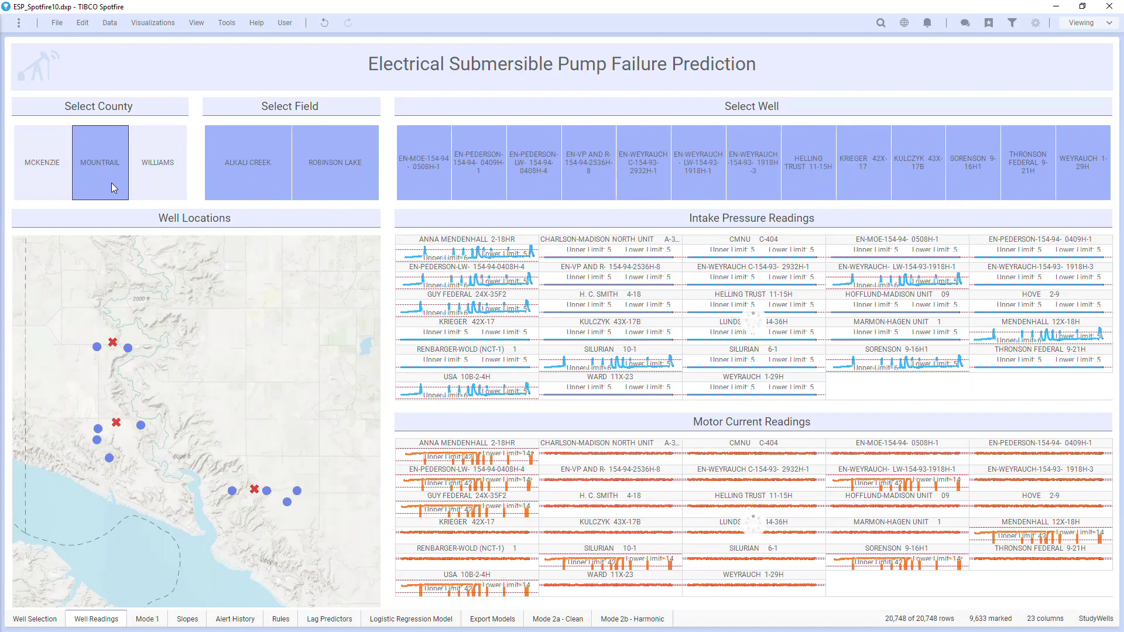
left_click(156, 183)
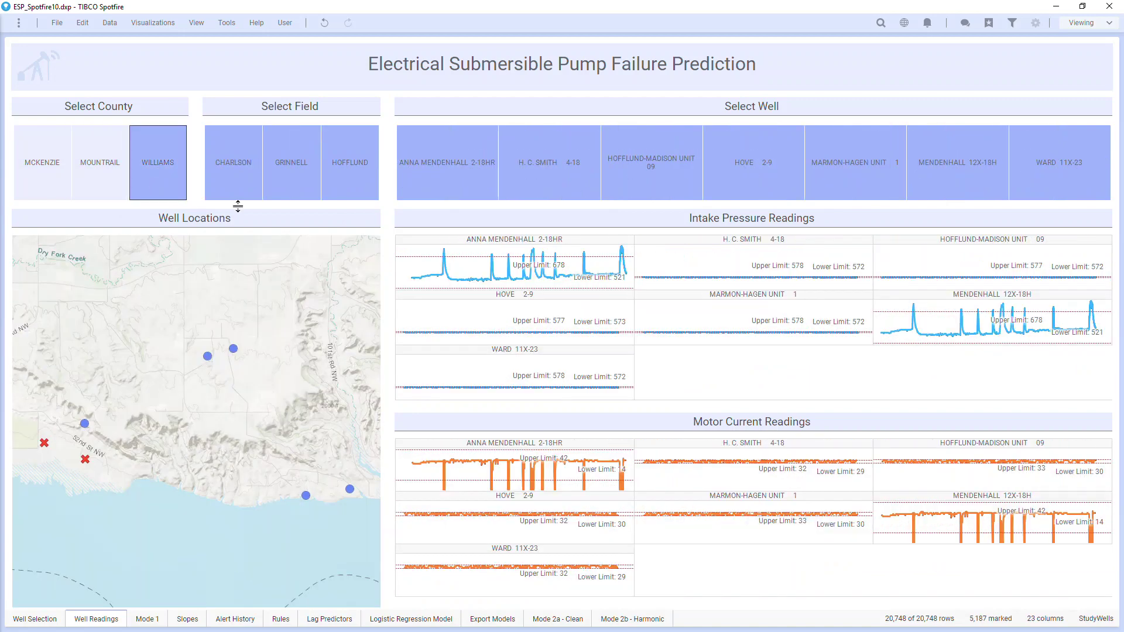
left_click(550, 175)
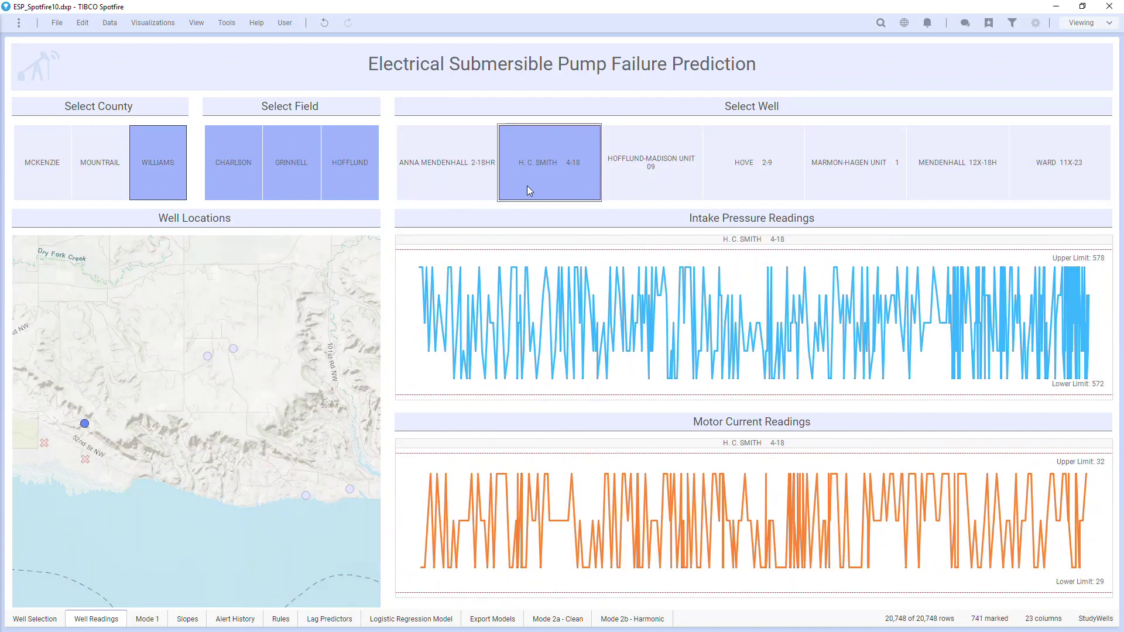
Step: Mark the failed ANNA MENDENHALL well, view HOFFLUND-MADISON UNIT 09, then go to the Mode 1 page
left_click(248, 416)
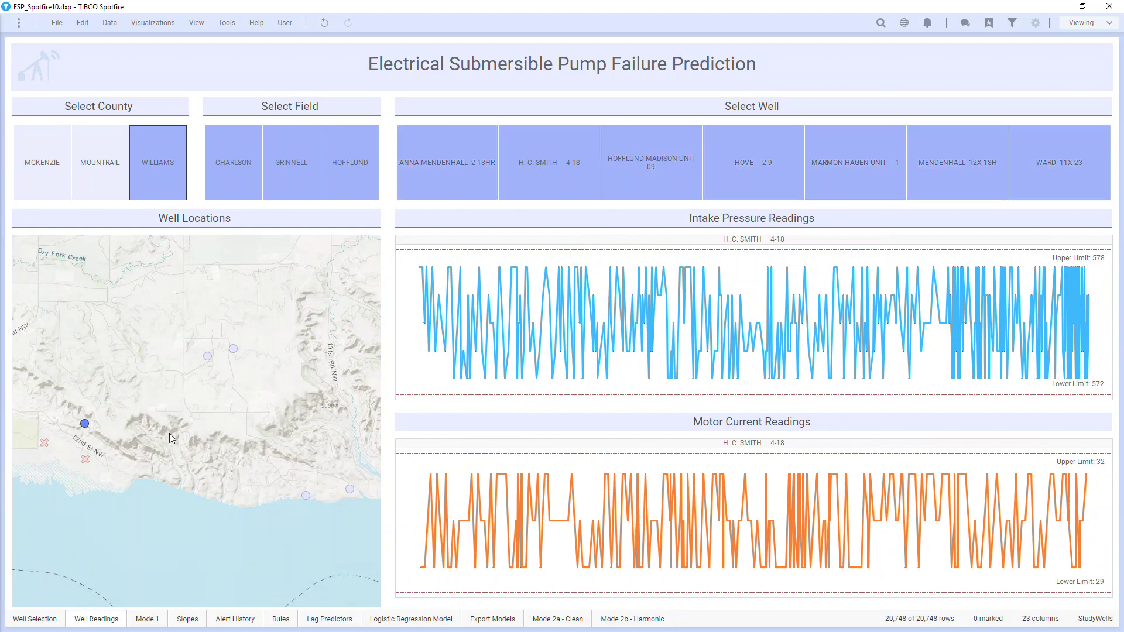
left_click(85, 460)
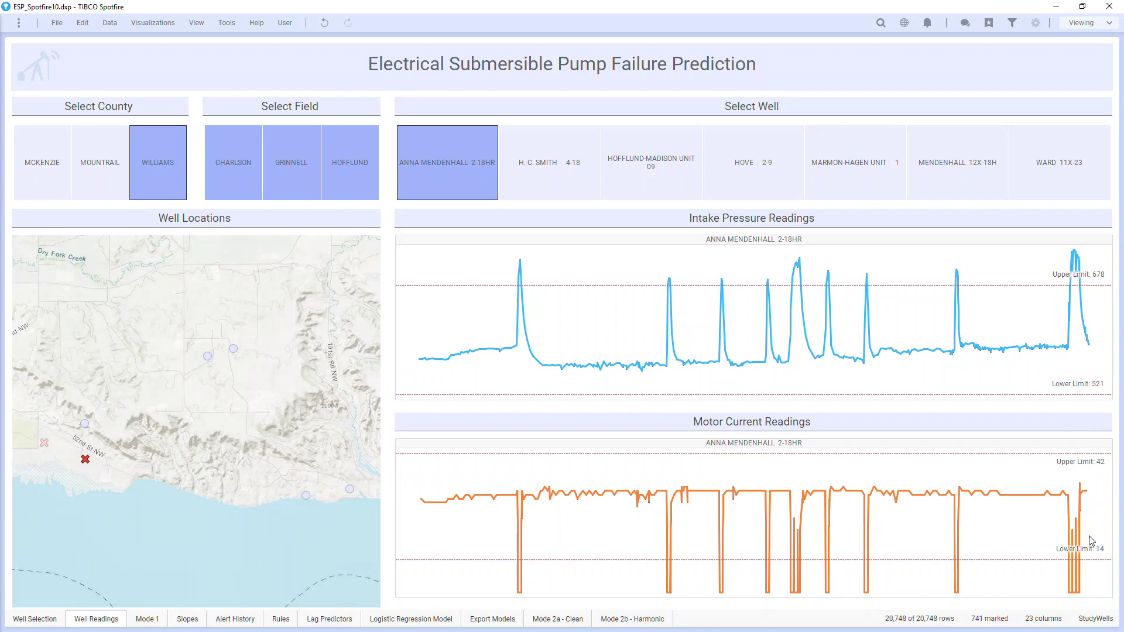
left_click(645, 172)
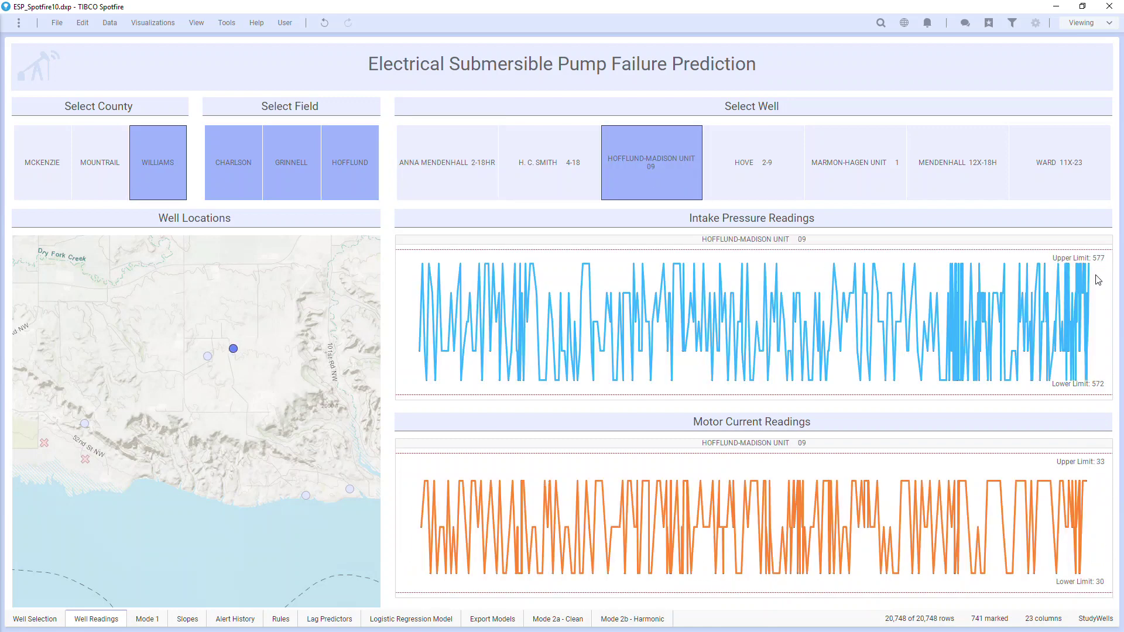
mouse_move(1090, 429)
left_click(146, 622)
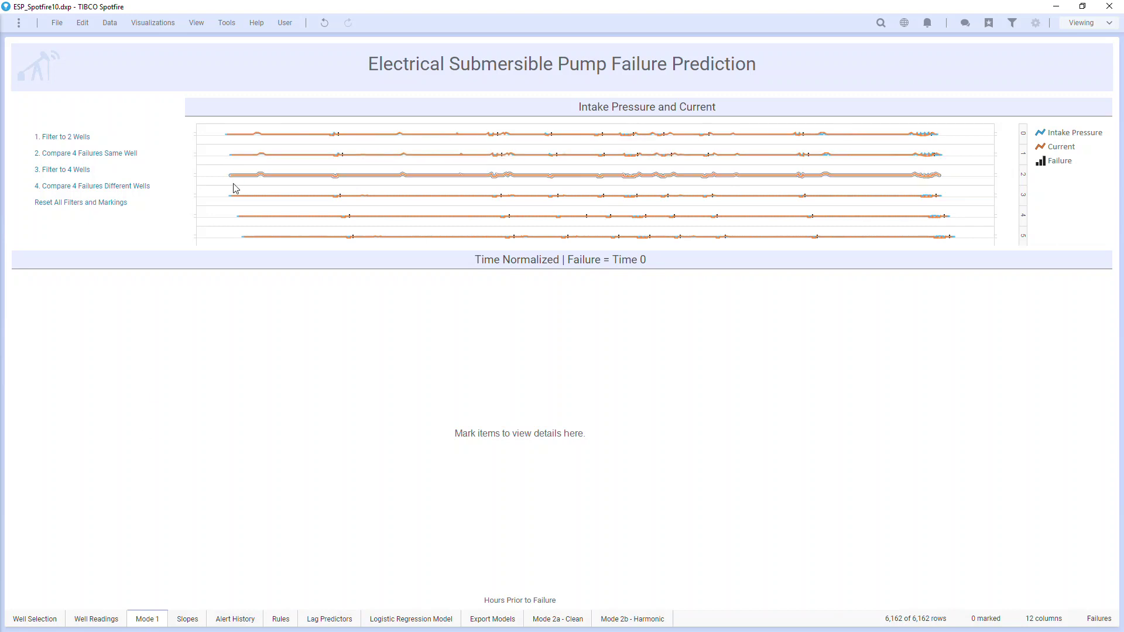
Step: Compare failures across 2 and 4 wells on Mode 1, then chart the WEYRAUCH 1-29H well's readings
left_click(77, 139)
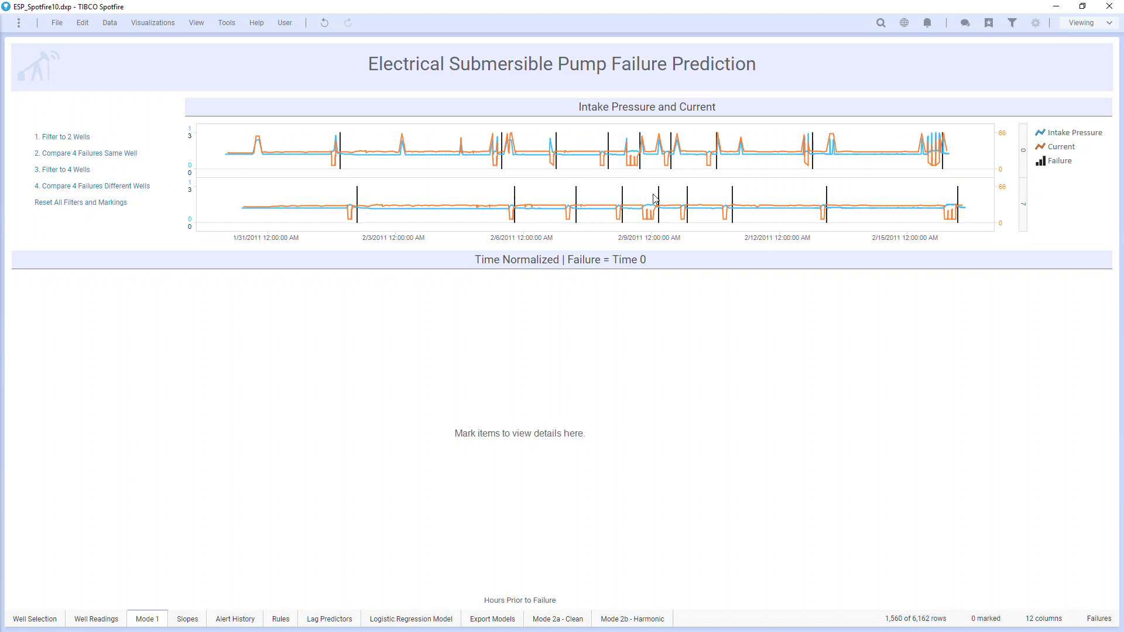
left_click_drag(753, 181, 607, 234)
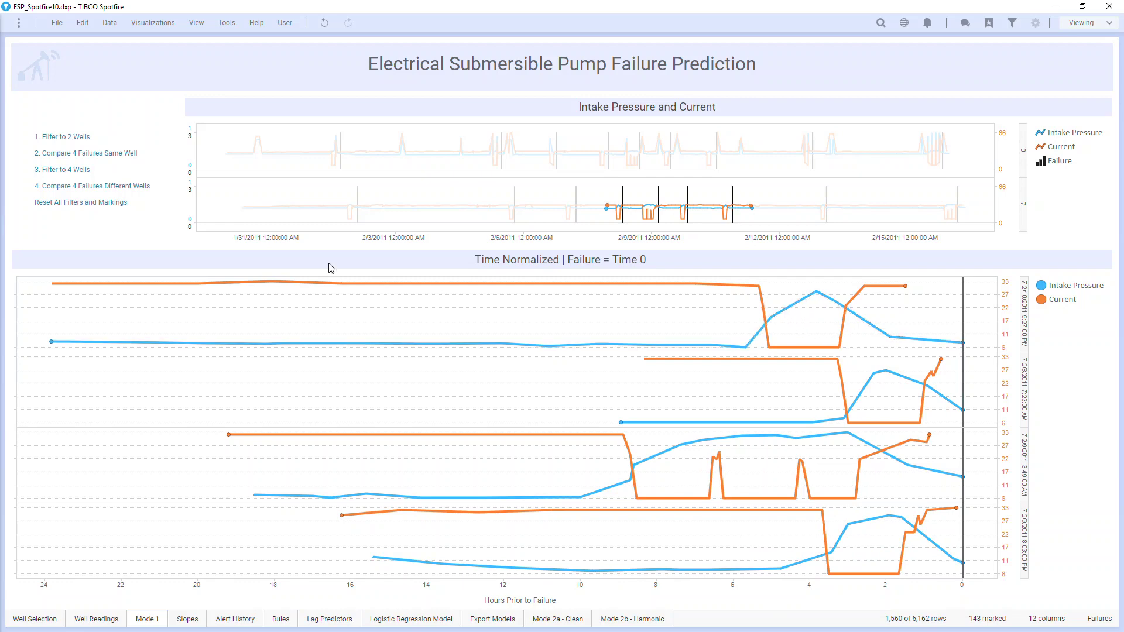
left_click(76, 168)
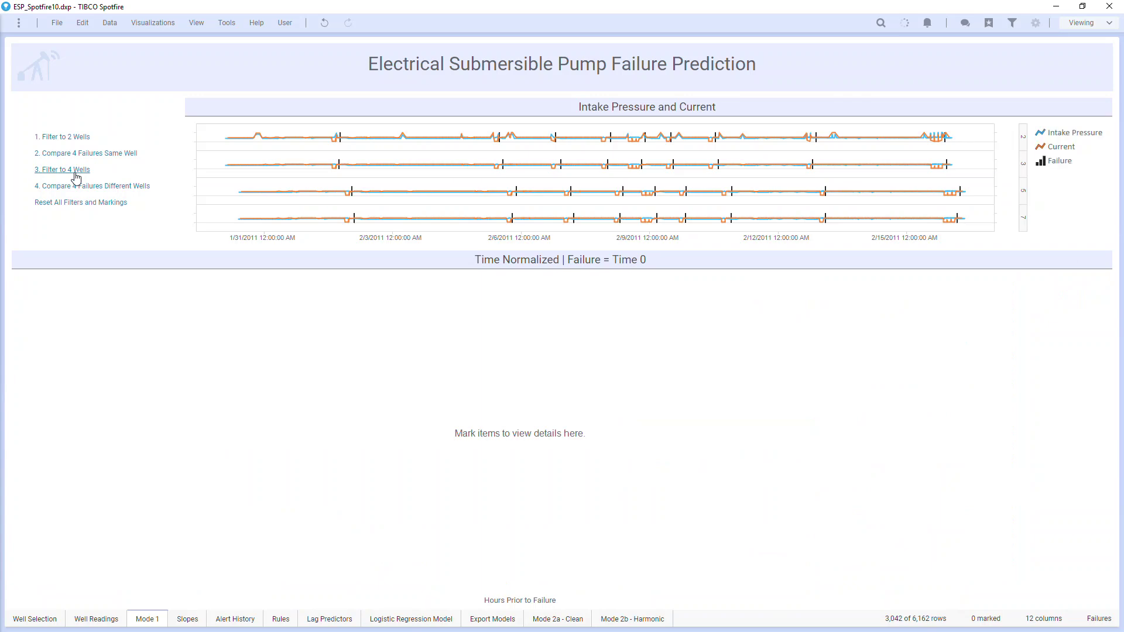
left_click(77, 187)
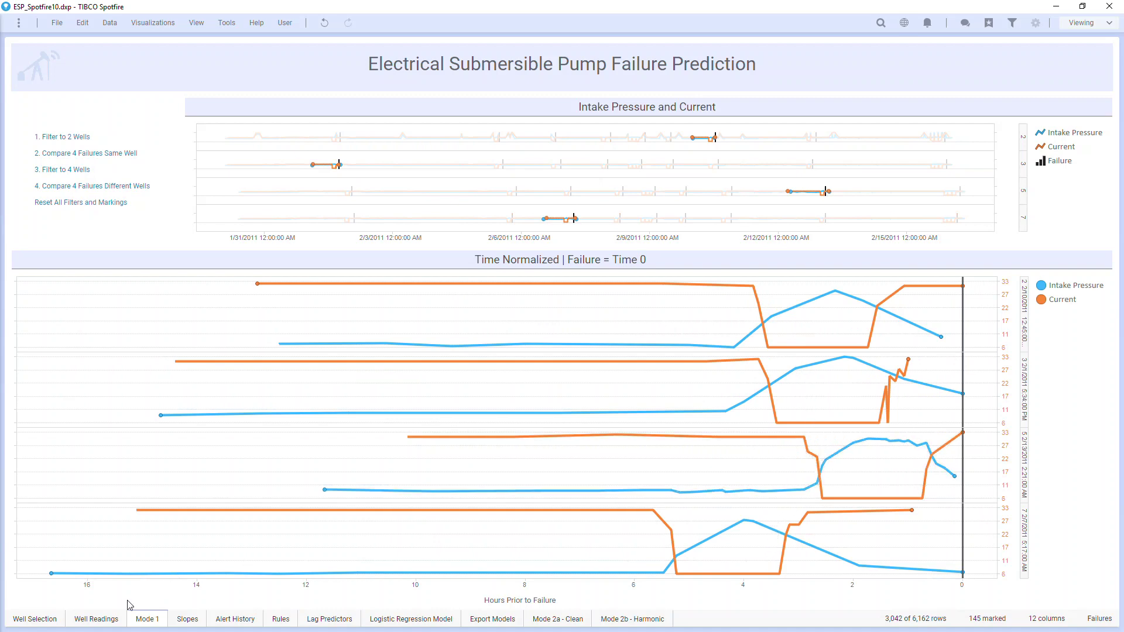
left_click(107, 619)
left_click(290, 428)
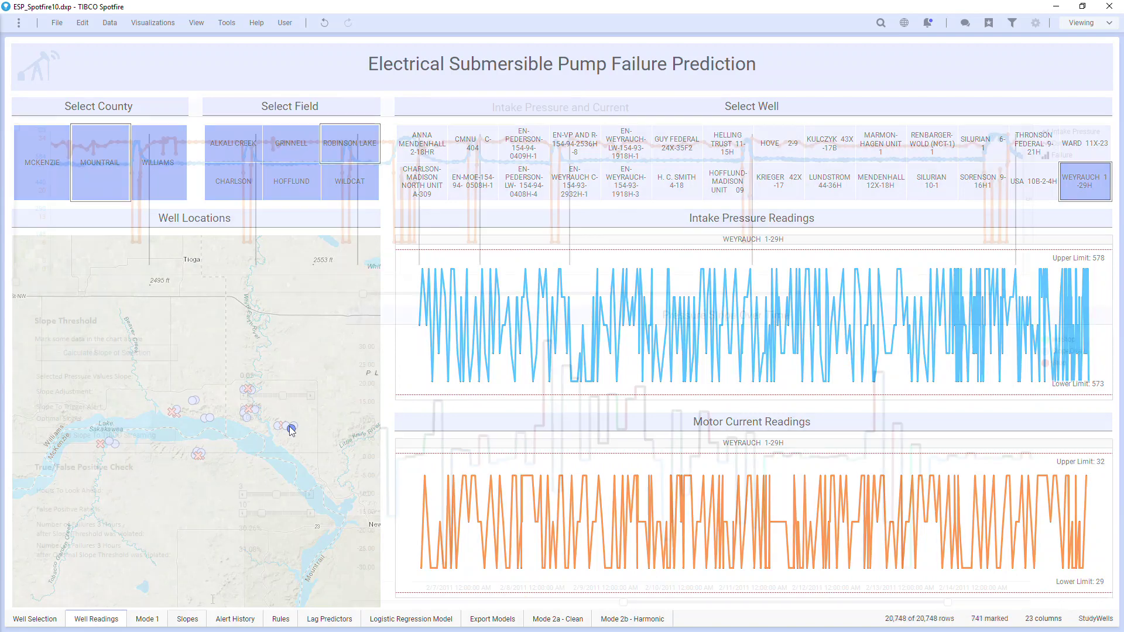
Step: On the Slopes page, zoom into Intake Pressure, mark the pre-failure rise, and calculate its 15.54 slope
left_click(188, 619)
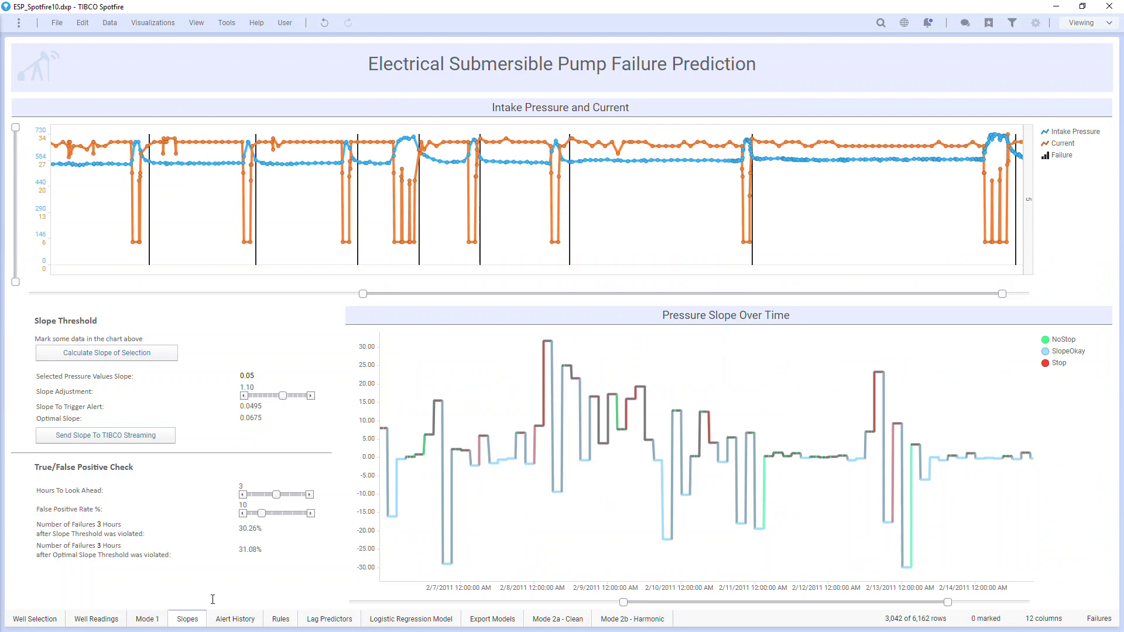
left_click_drag(1002, 294, 534, 301)
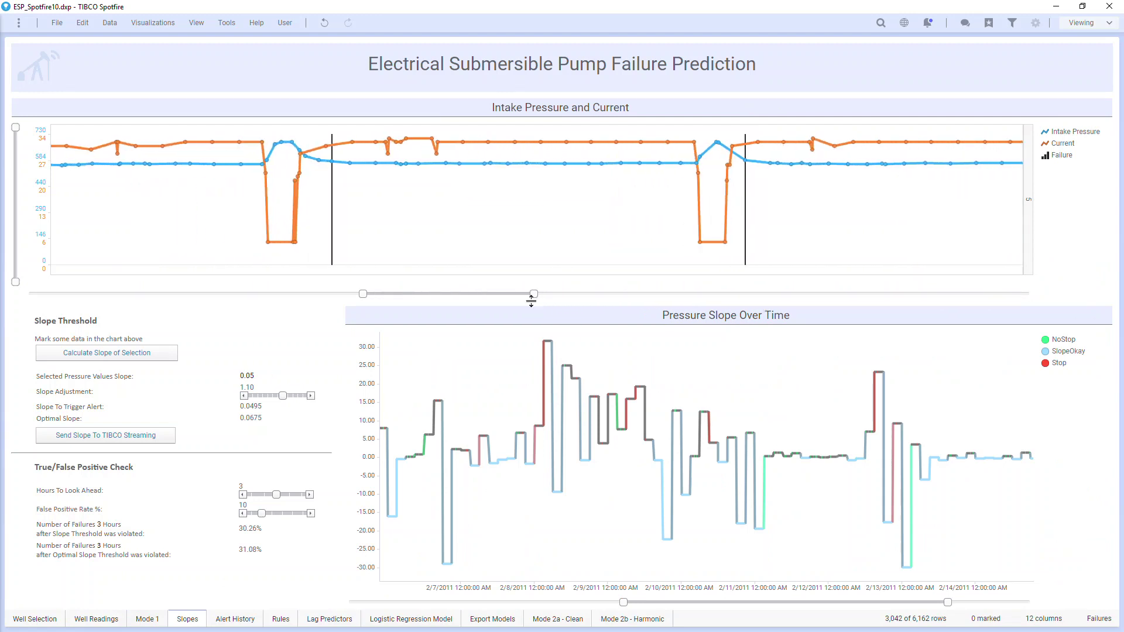
left_click_drag(15, 281, 18, 186)
left_click_drag(258, 240, 286, 150)
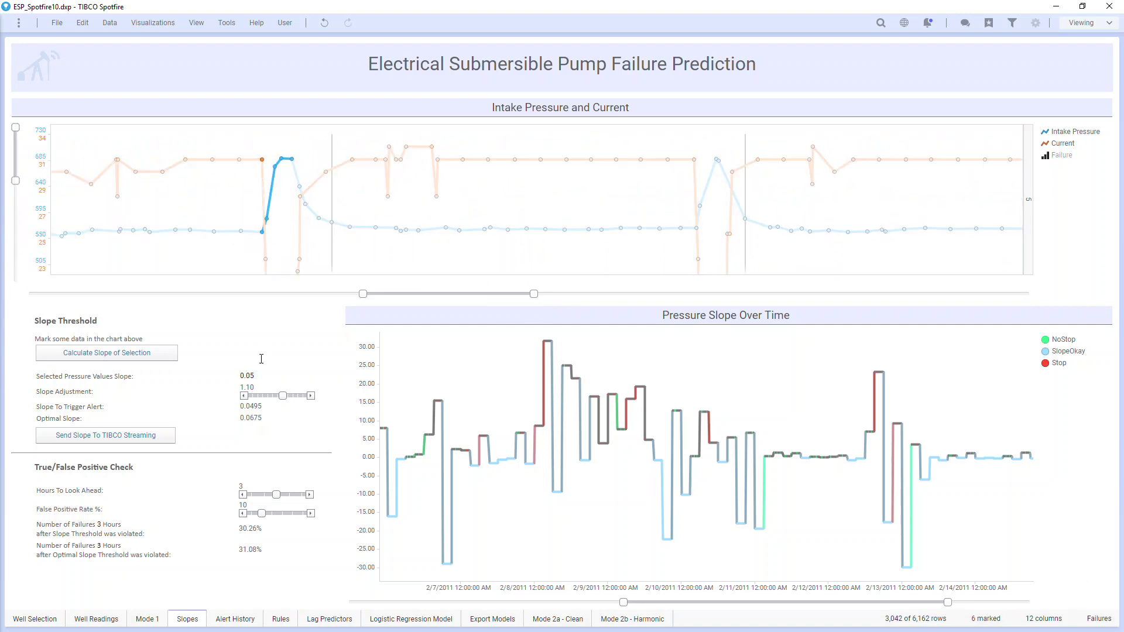
left_click(154, 358)
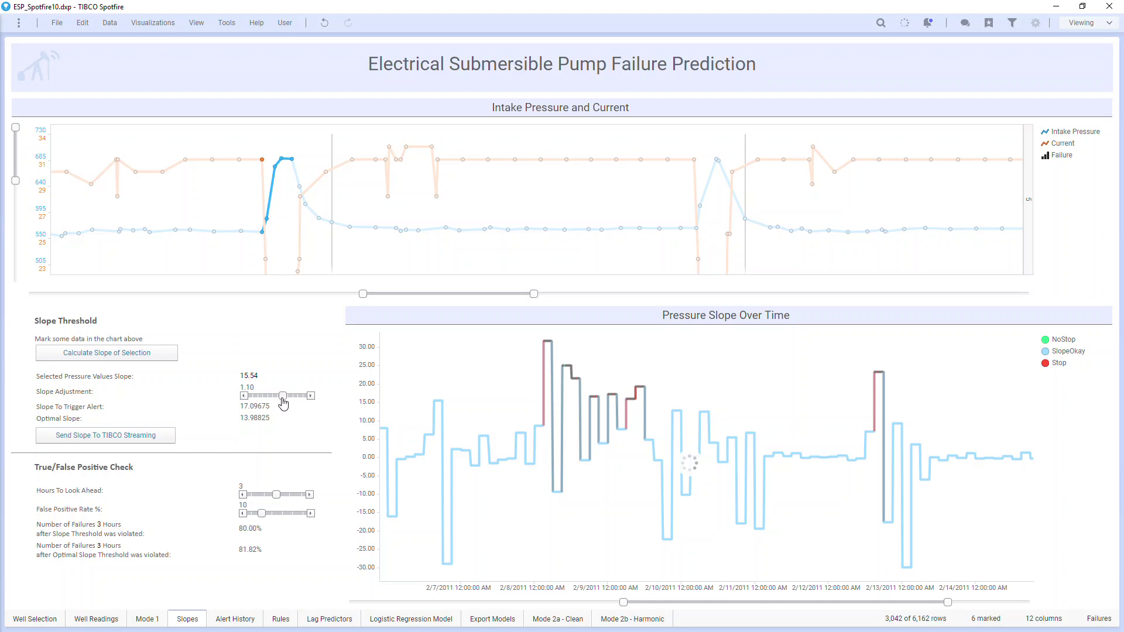
Step: Raise the slope adjustment, set Hours To Look Ahead to 4, and pick up a Map operator
left_click_drag(279, 400, 282, 403)
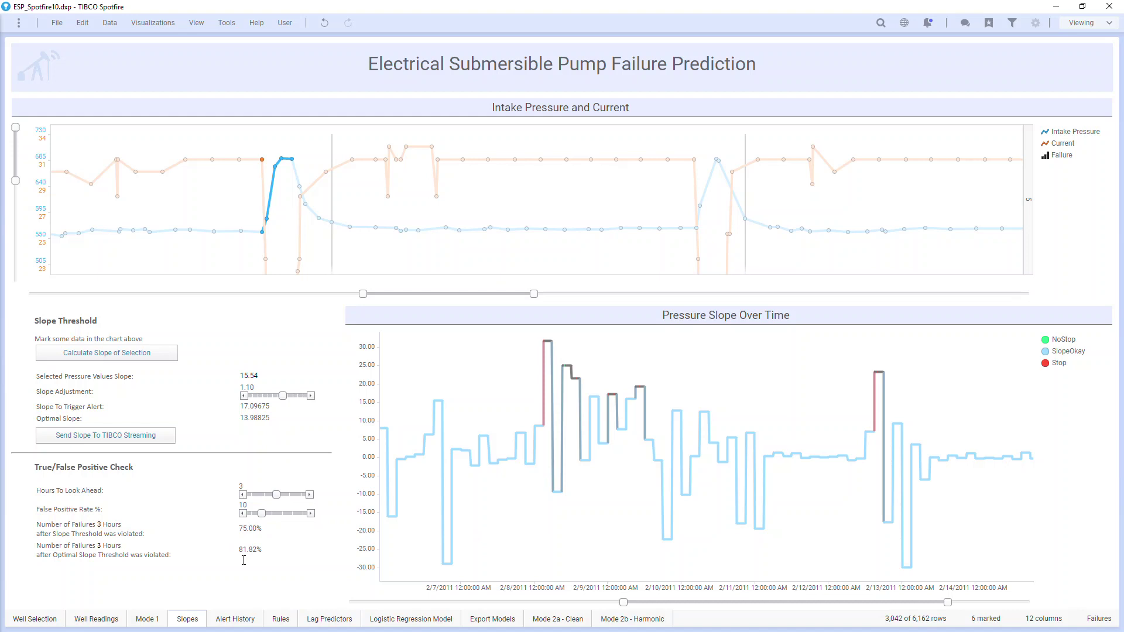
left_click(280, 495)
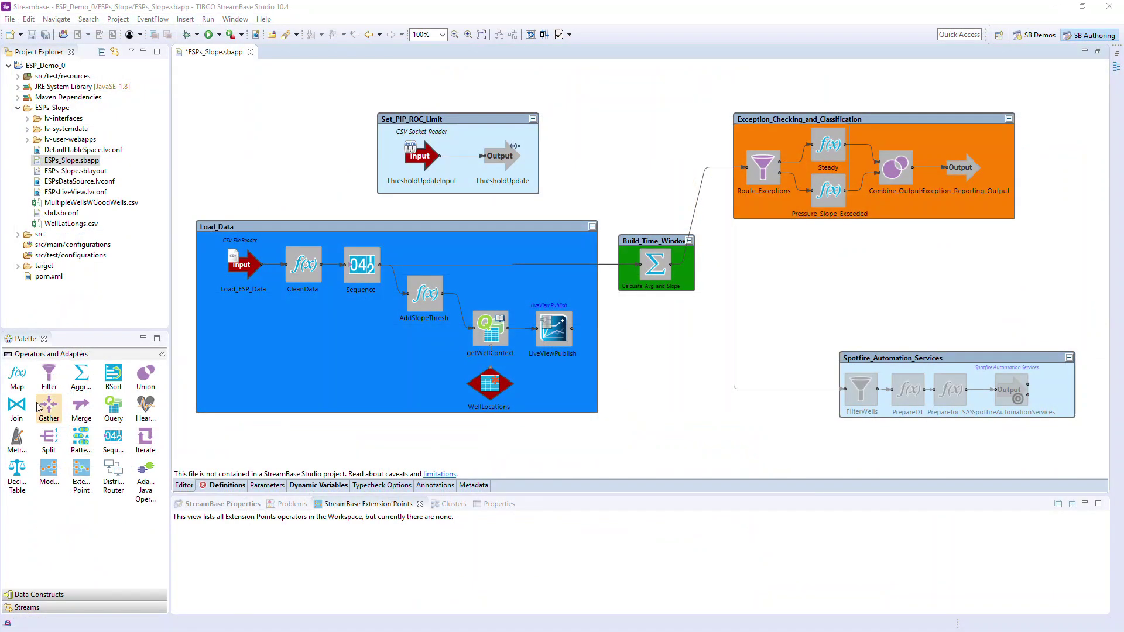
left_click_drag(17, 378, 332, 371)
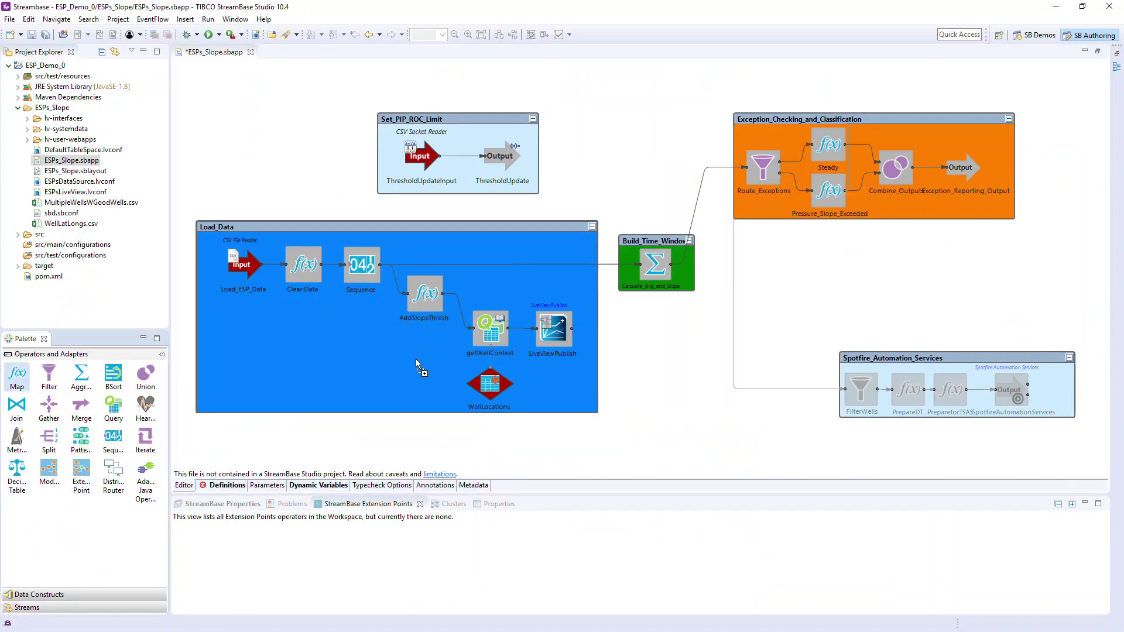
Step: Place a Map operator in the Load_Data area of the ESPs_Slope.sbapp flow
left_click_drag(858, 262, 878, 169)
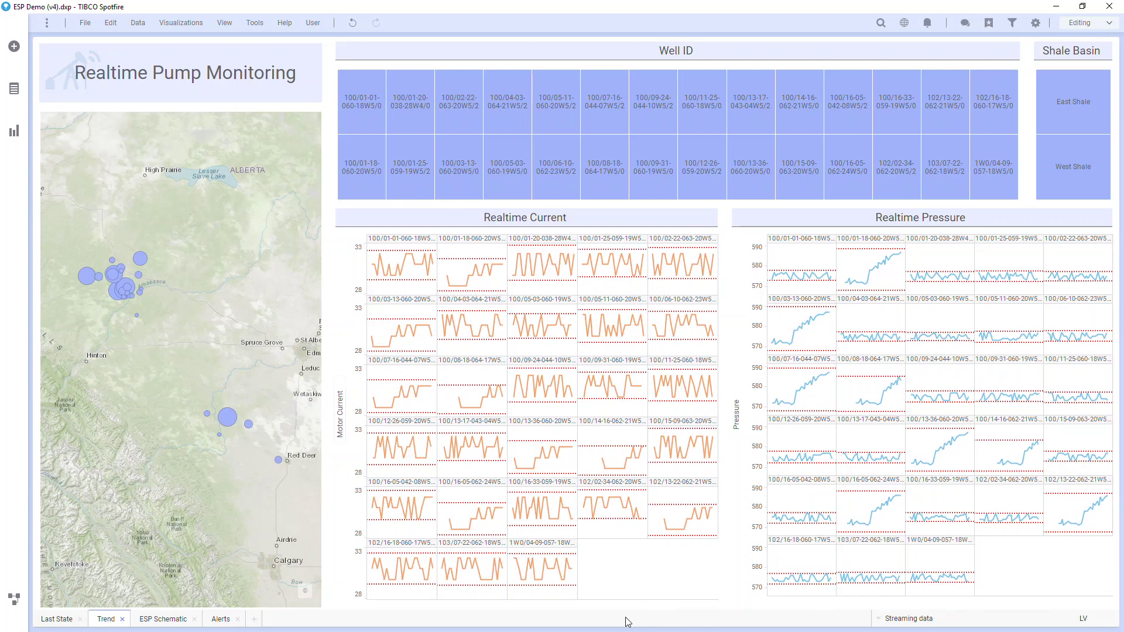
Step: Limit the Realtime Current charts to the last 1 minute of data
left_click(607, 609)
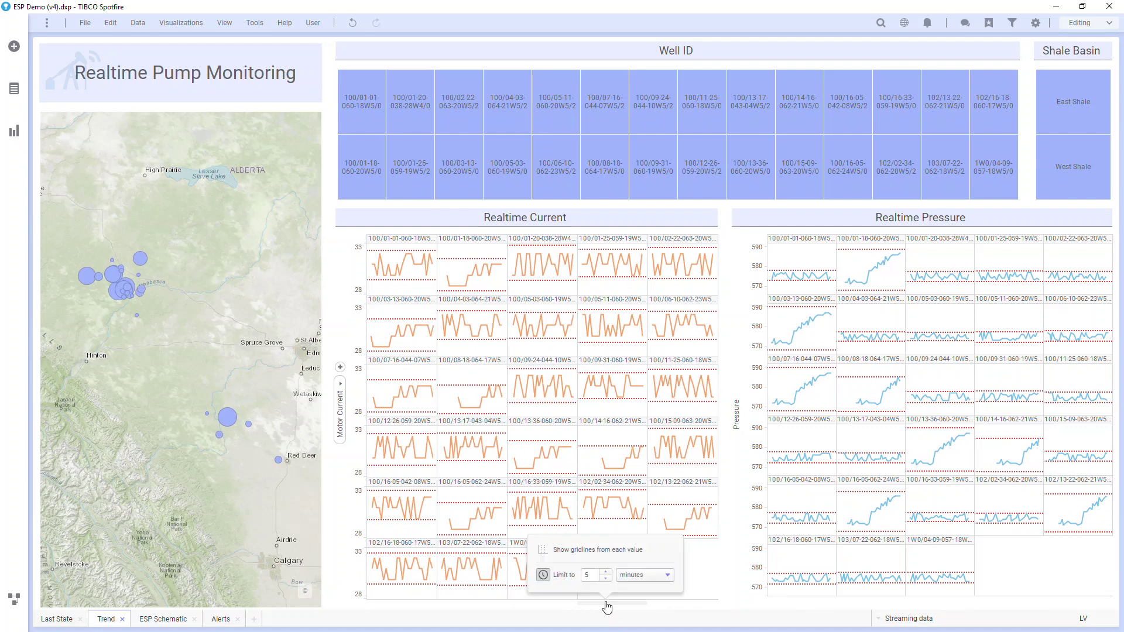
left_click(632, 577)
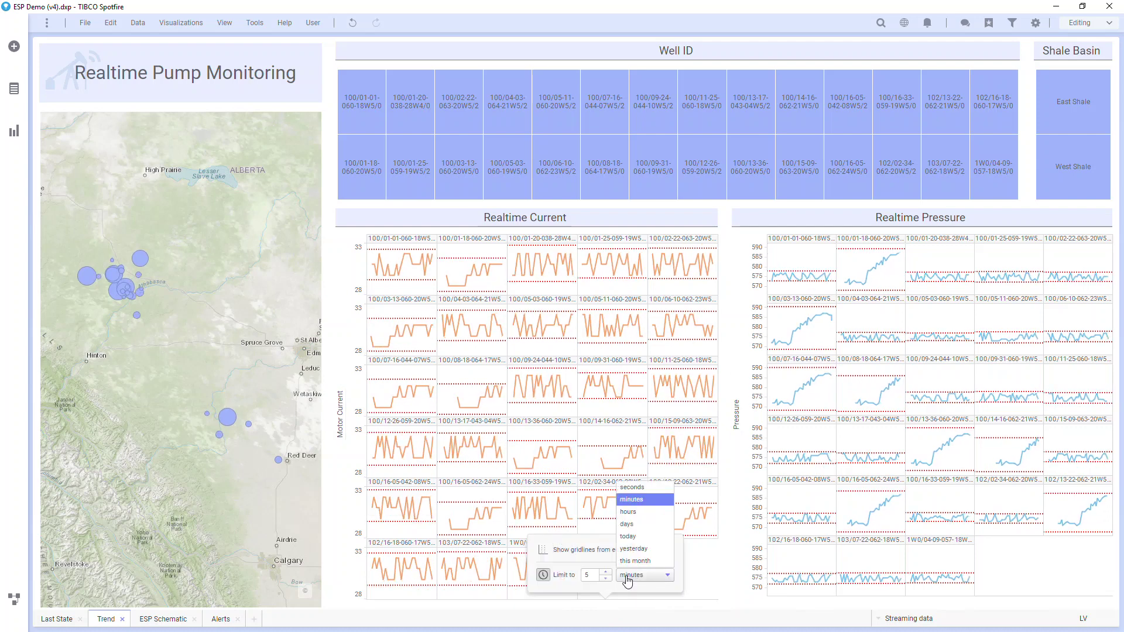
key("Escape")
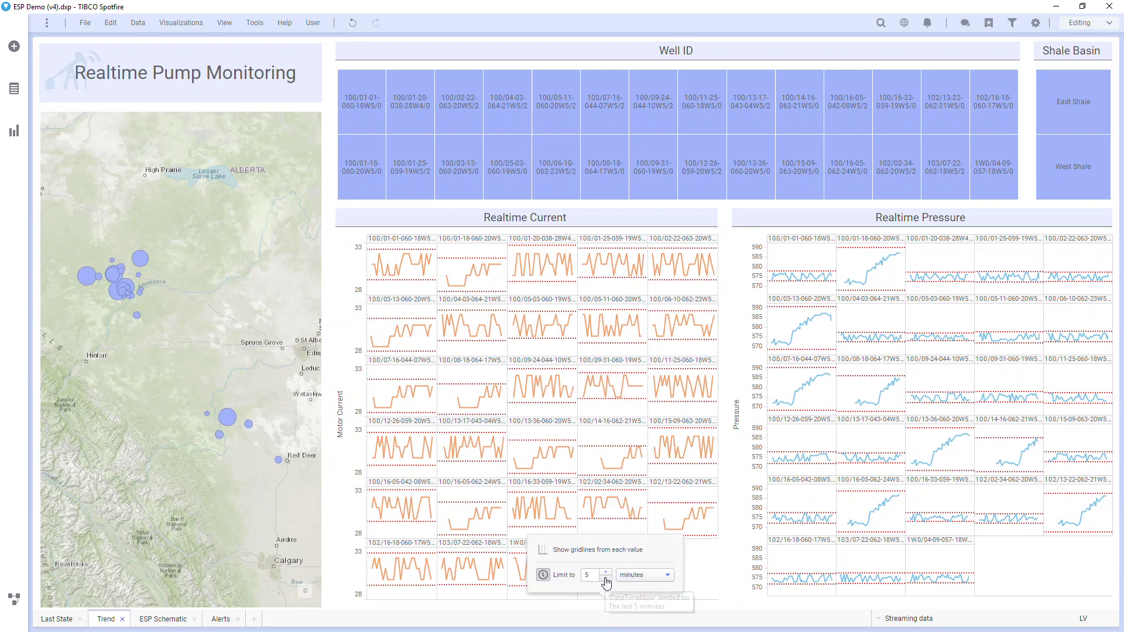
left_click(606, 579)
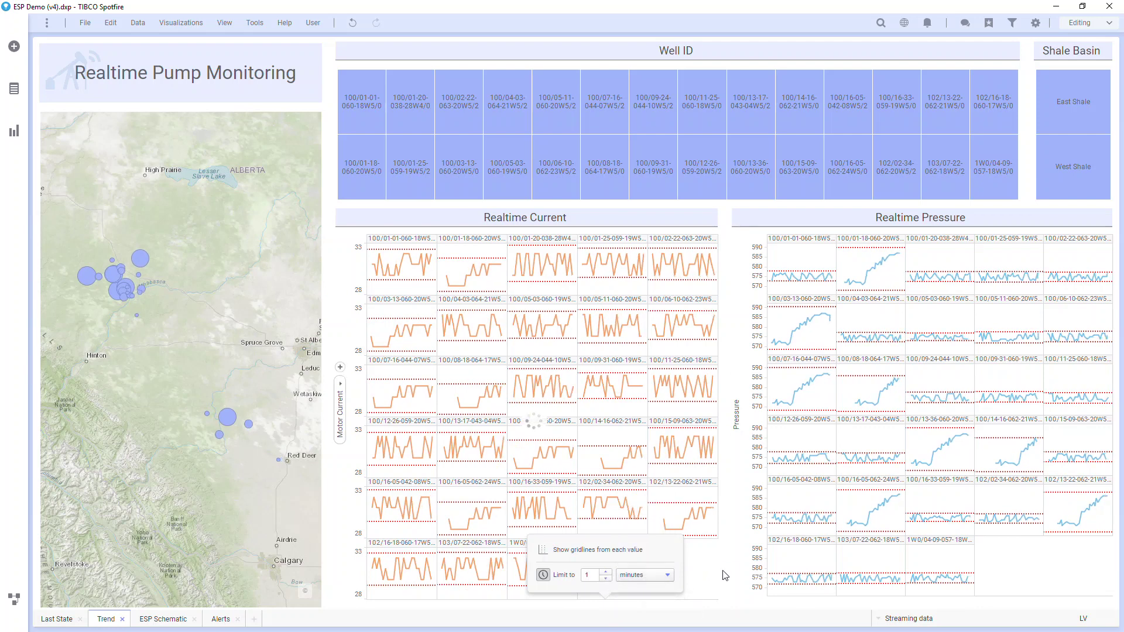
Step: Limit the Realtime Pressure charts to the last 1 minute and close the settings
left_click(797, 602)
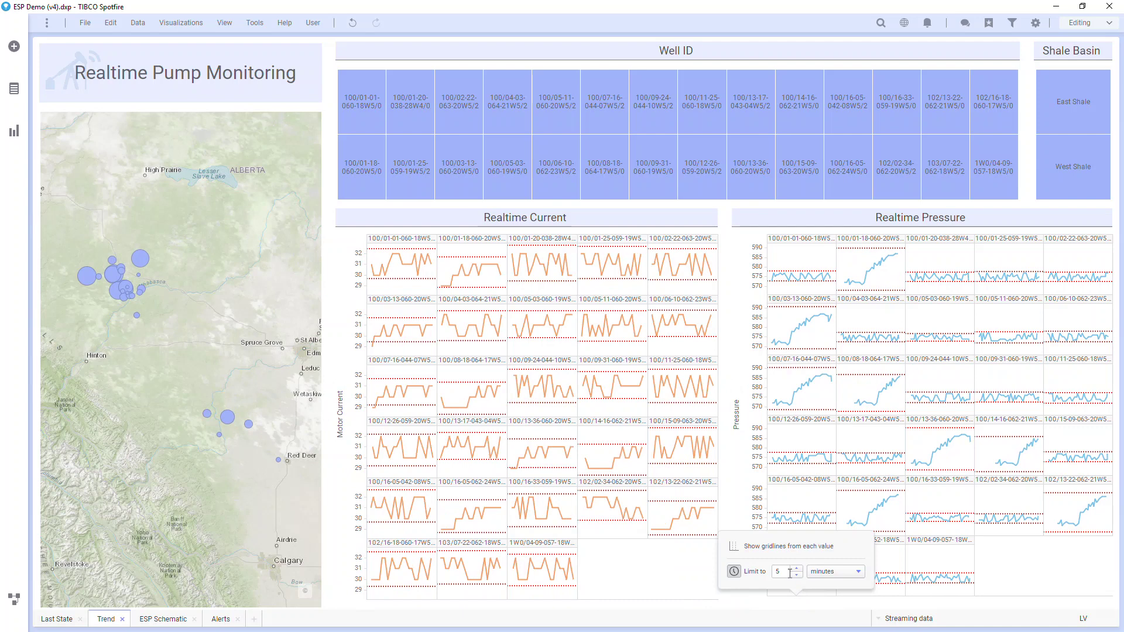
left_click(796, 576)
left_click(796, 576)
left_click(797, 576)
left_click(796, 576)
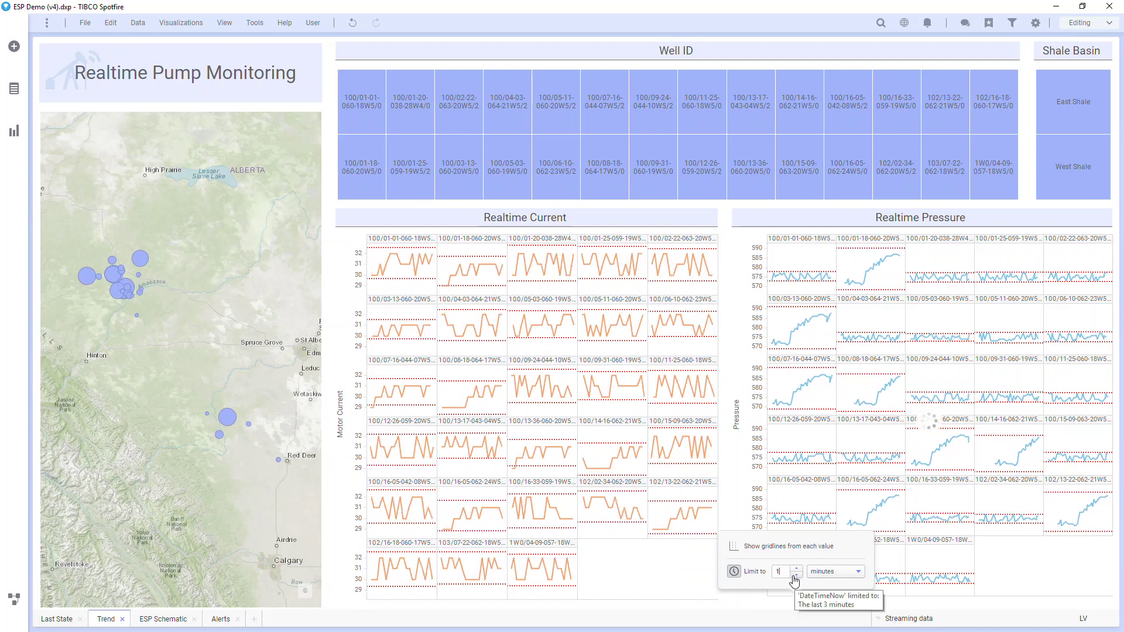
left_click(707, 581)
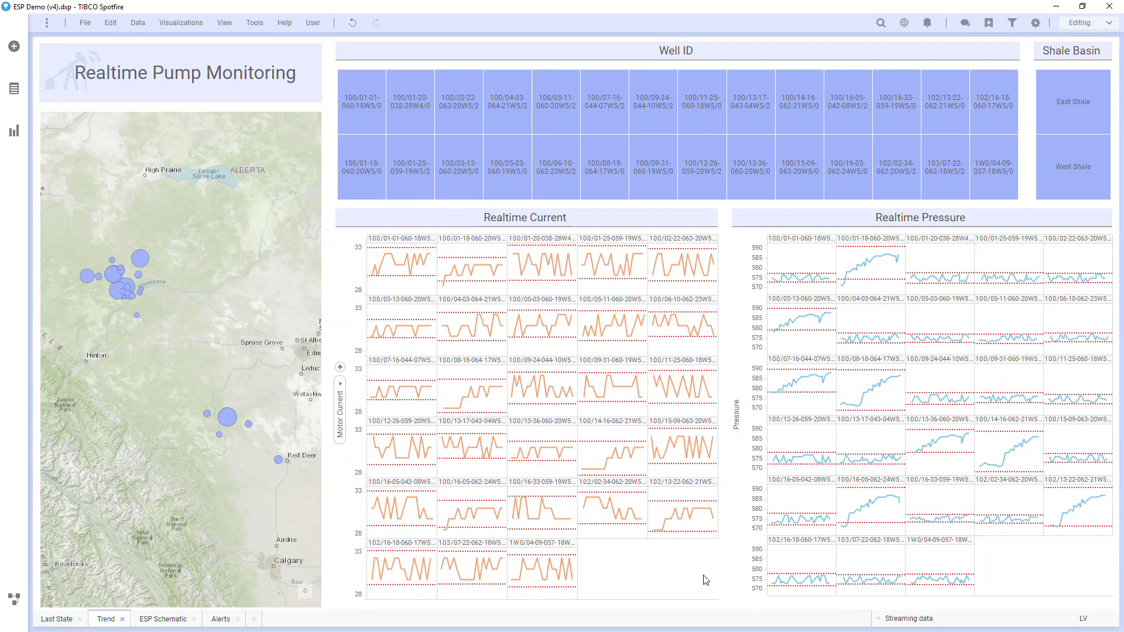
Step: Filter to East Shale, view wells 100/16-05-042-08W5/2 and 100/03-13-060-20W5/0, and sort by Pressure Alerts
left_click(1070, 133)
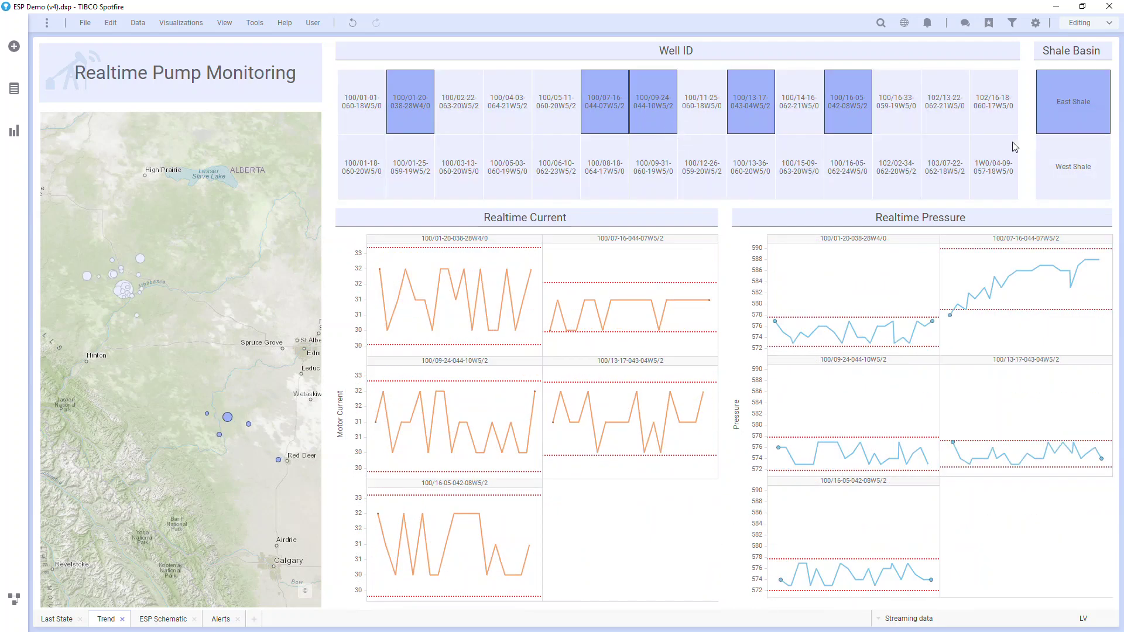
mouse_move(855, 132)
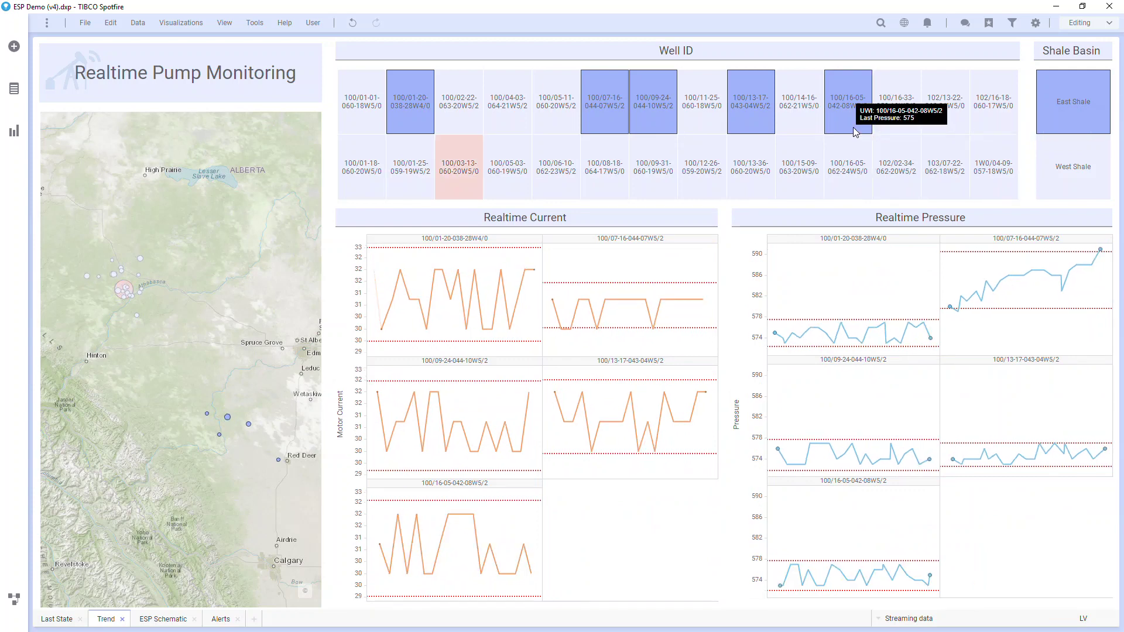
left_click(855, 132)
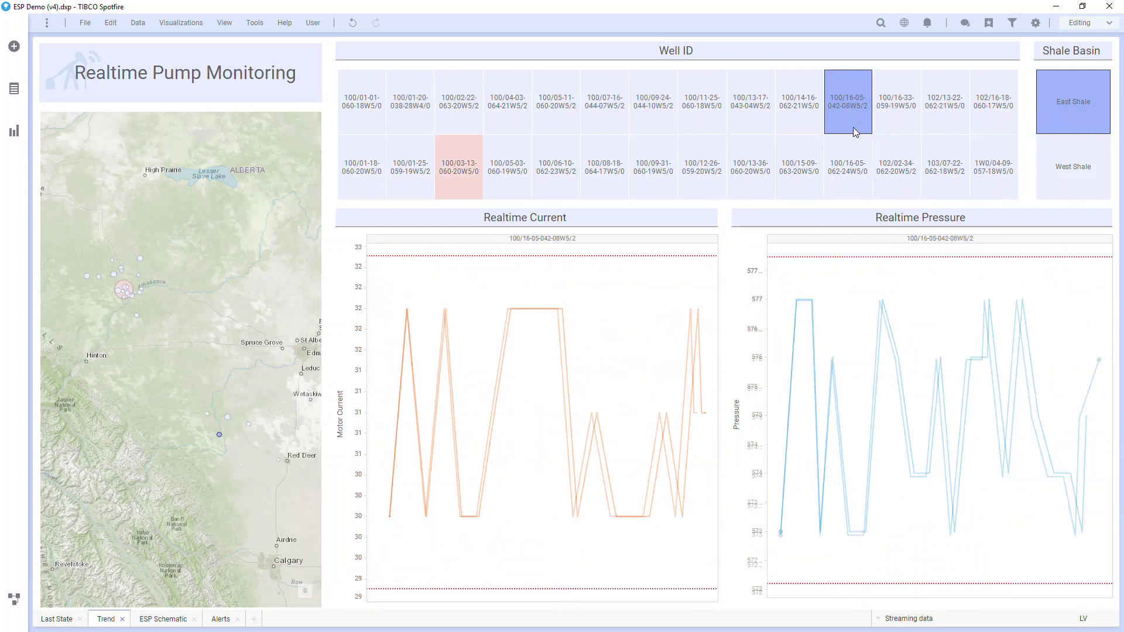
left_click(474, 190)
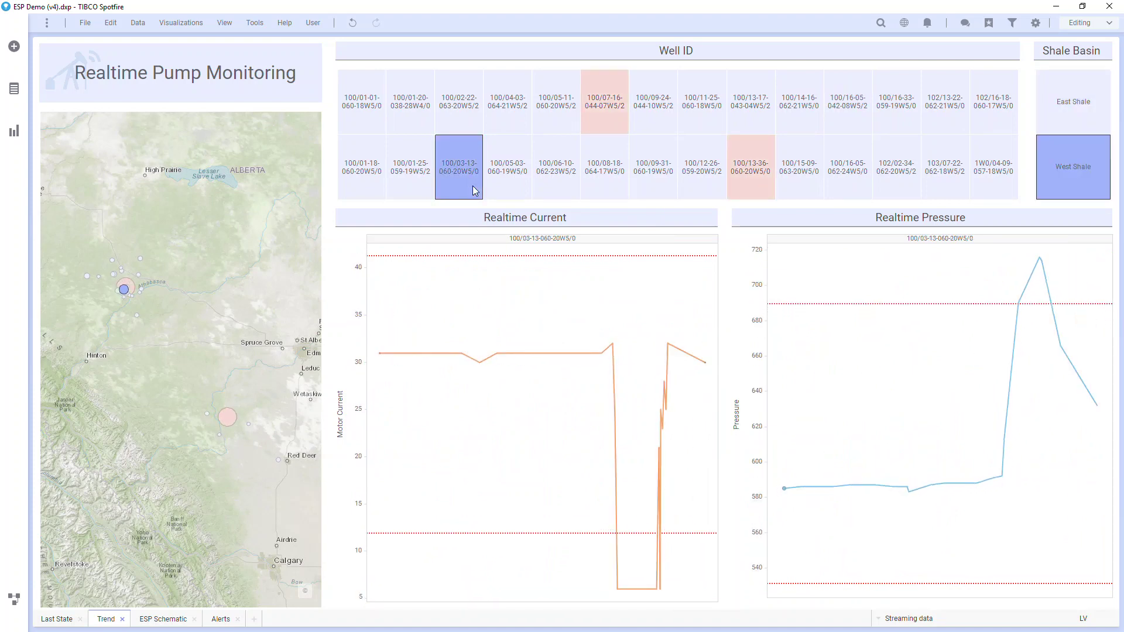
left_click(140, 258)
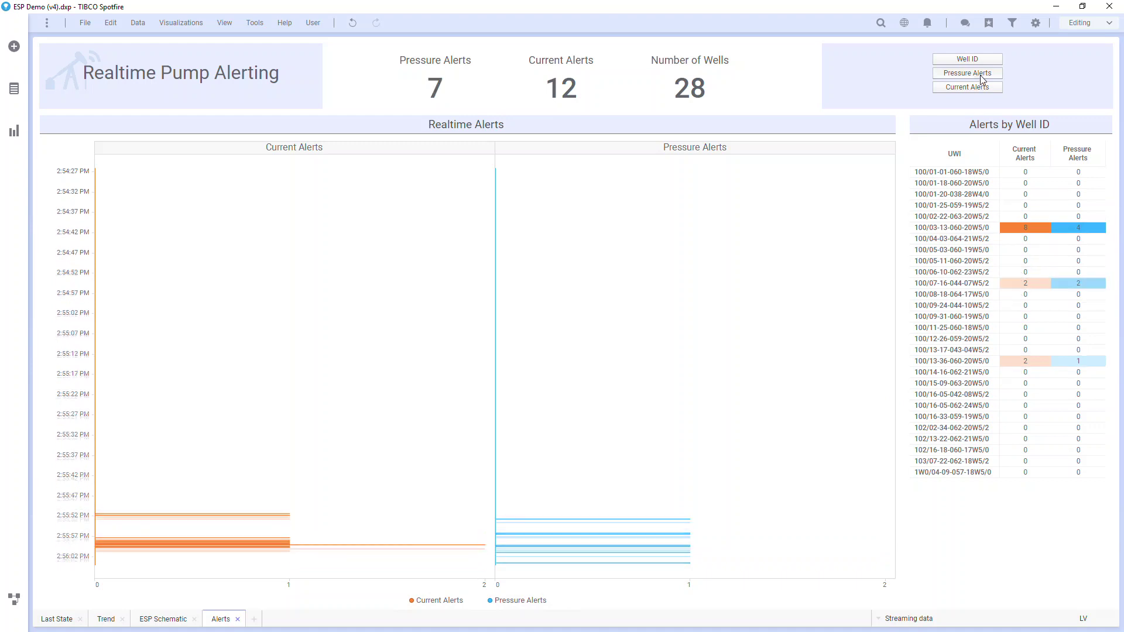
left_click(981, 75)
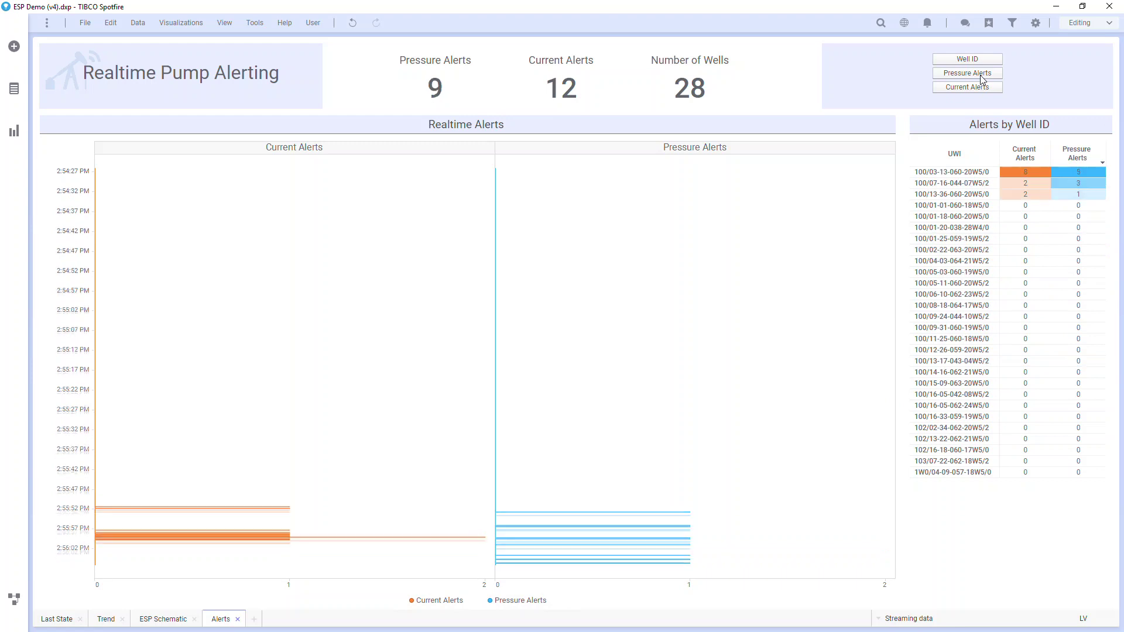